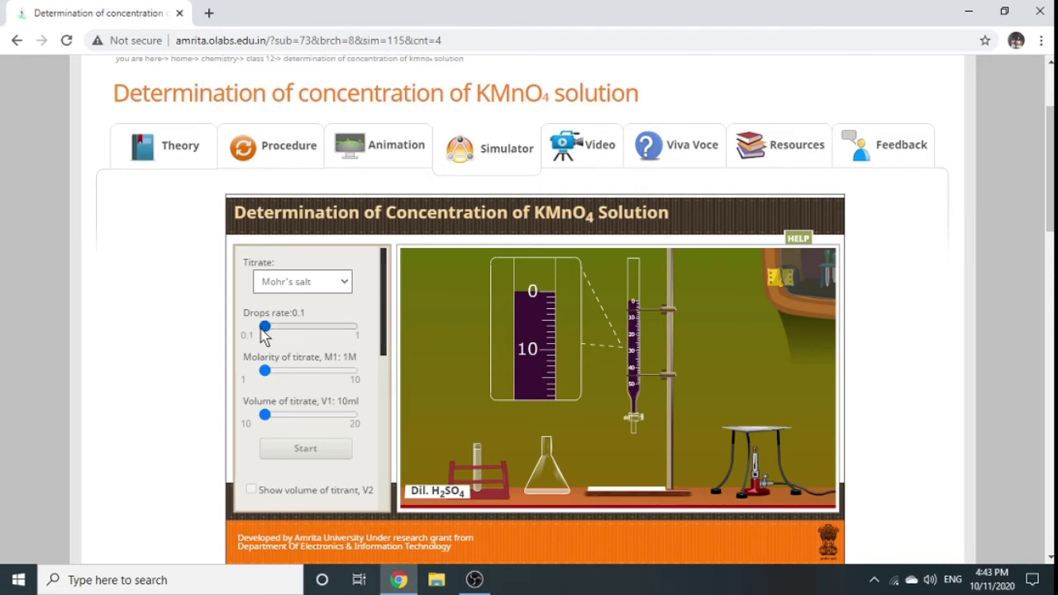
Step: Set the drops rate to 1, the molarity of the titrate to 10 M and its volume to 20 ml
{"action": "left_click_drag", "start_coordinate": [266, 326], "coordinate": [357, 323]}
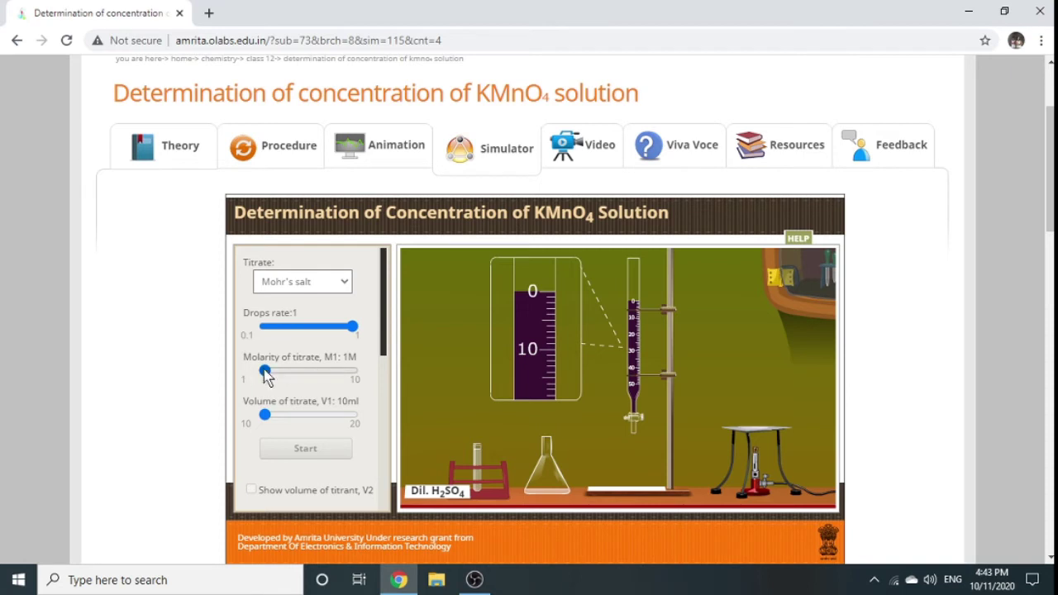
{"action": "left_click_drag", "start_coordinate": [272, 379], "coordinate": [359, 370]}
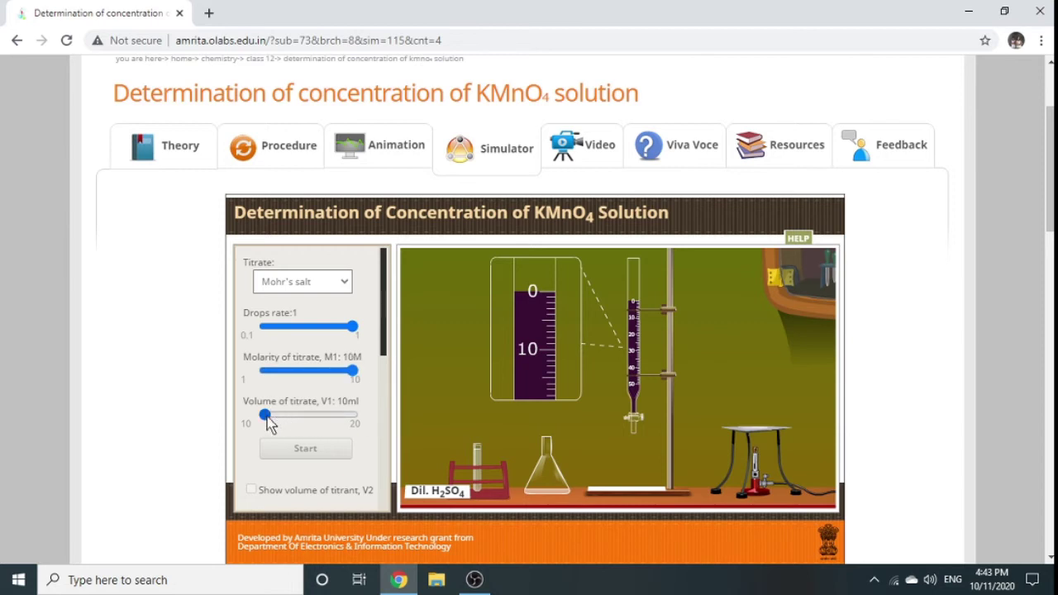
{"action": "left_click_drag", "start_coordinate": [266, 417], "coordinate": [363, 422]}
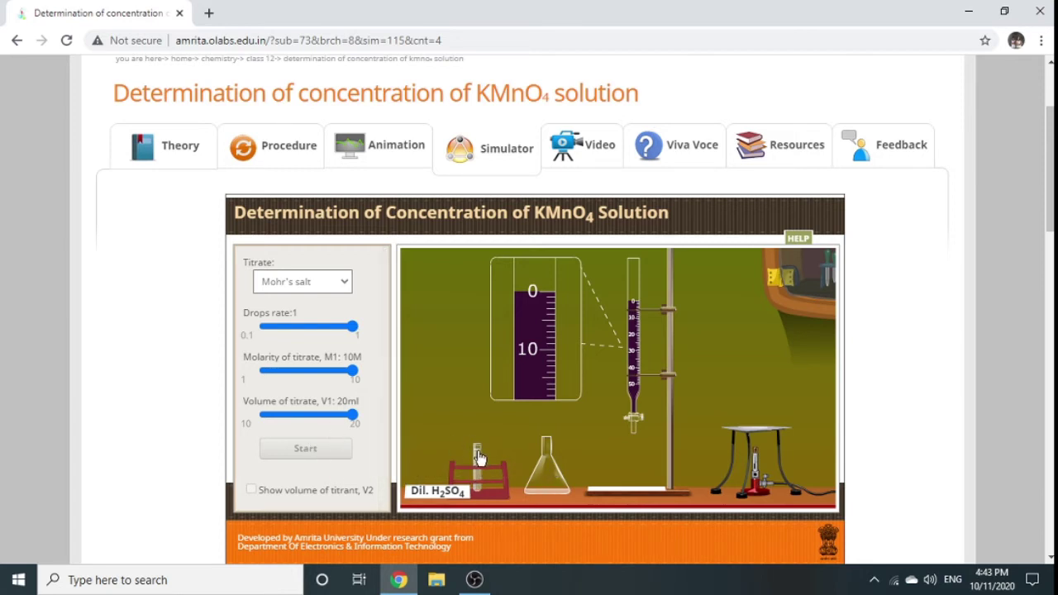
Step: Add dilute H2SO4 to the titration flask and run the titration with the flask placed under the burette
{"action": "left_click_drag", "start_coordinate": [479, 457], "coordinate": [539, 424]}
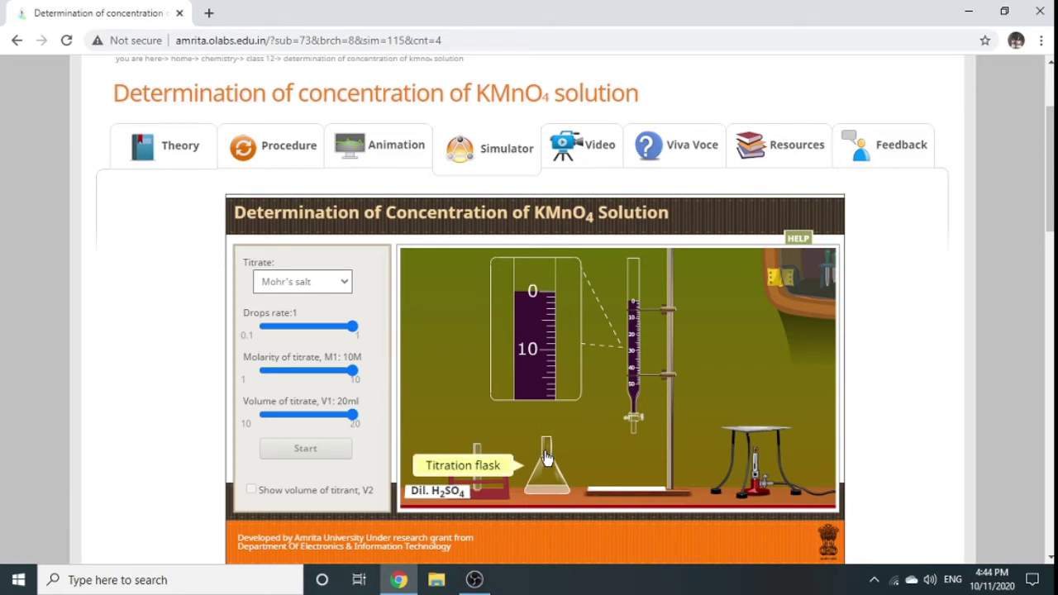
{"action": "left_click_drag", "start_coordinate": [545, 458], "coordinate": [628, 459]}
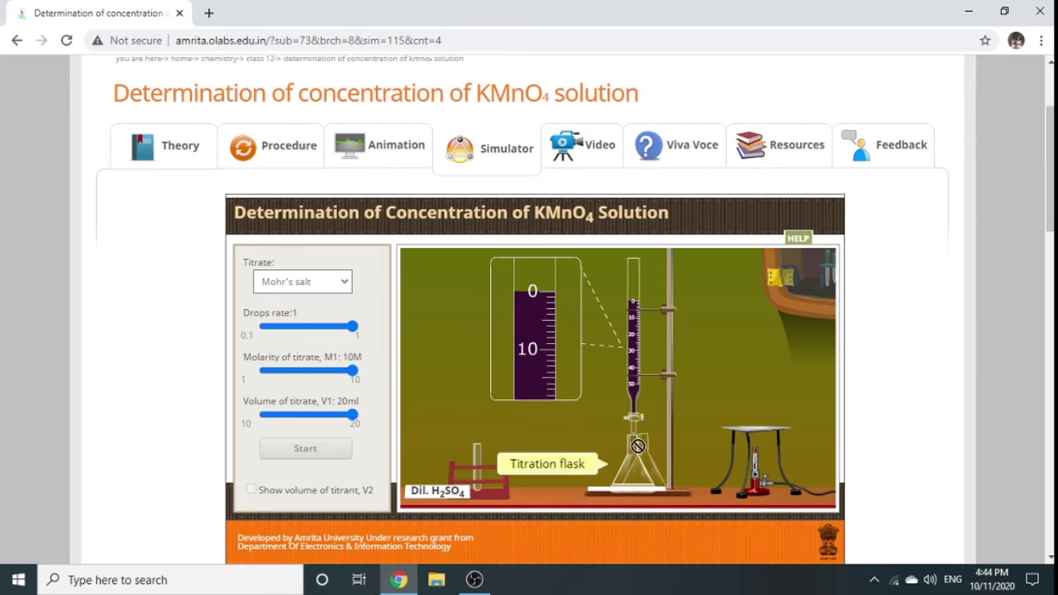
{"action": "left_click_drag", "start_coordinate": [632, 453], "coordinate": [636, 452]}
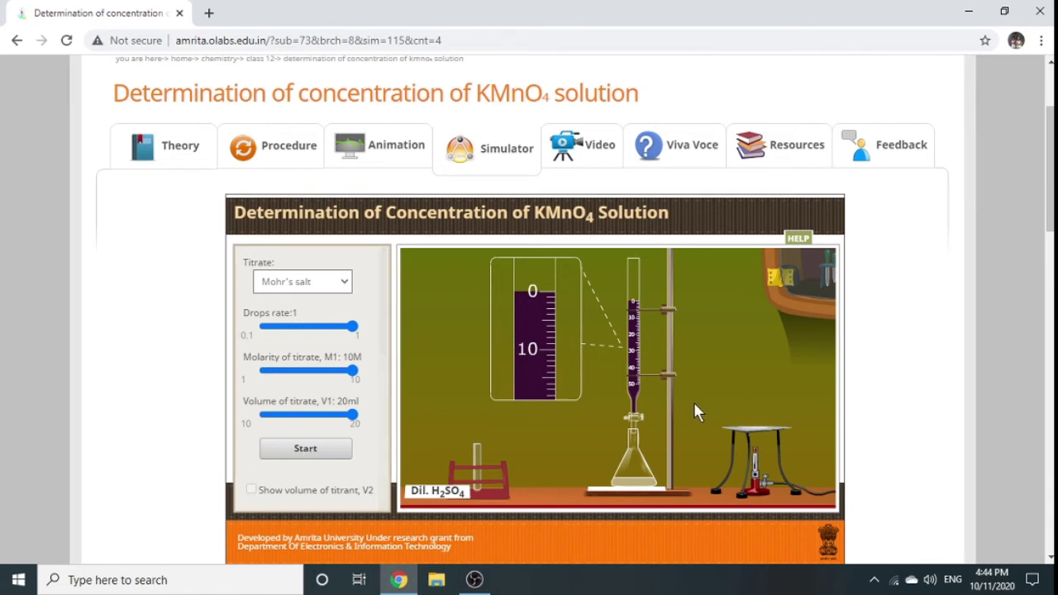
{"action": "left_click", "coordinate": [641, 421]}
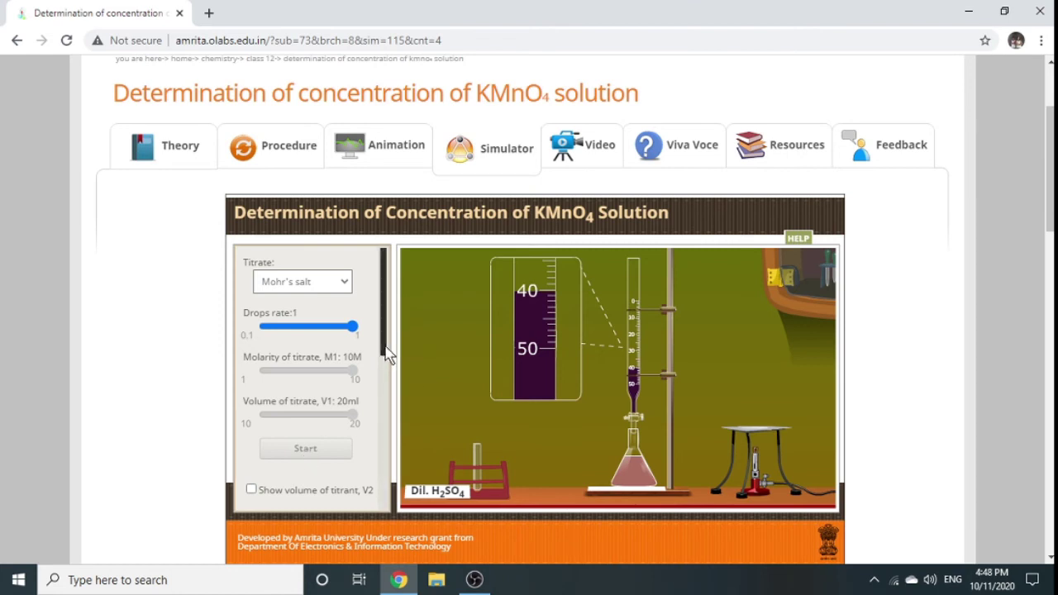
Step: Record titrate 1, M1 10 M and V1 20 ml in the first row of the observation table
{"action": "scroll", "coordinate": [503, 417], "scroll_direction": "down", "scroll_amount": 4}
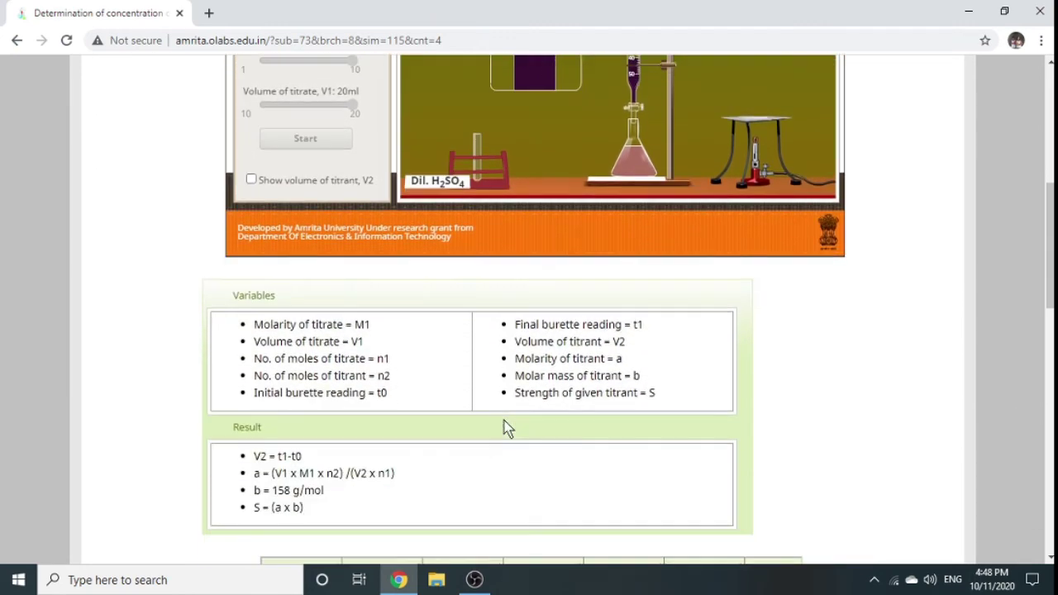
{"action": "scroll", "coordinate": [508, 428], "scroll_direction": "down", "scroll_amount": 2}
{"action": "scroll", "coordinate": [504, 427], "scroll_direction": "up", "scroll_amount": 1}
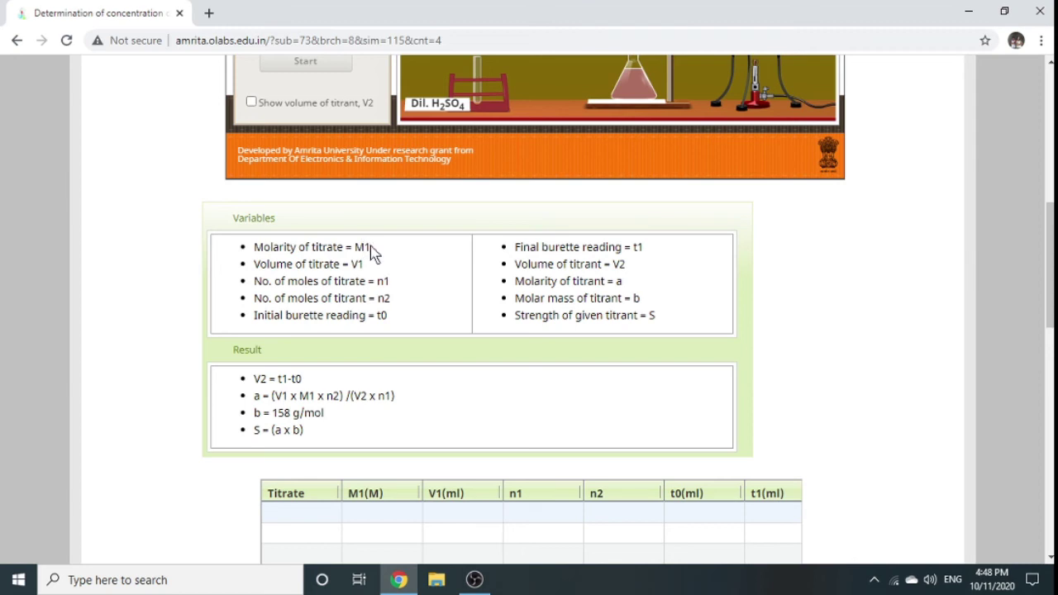
{"action": "left_click", "coordinate": [307, 512]}
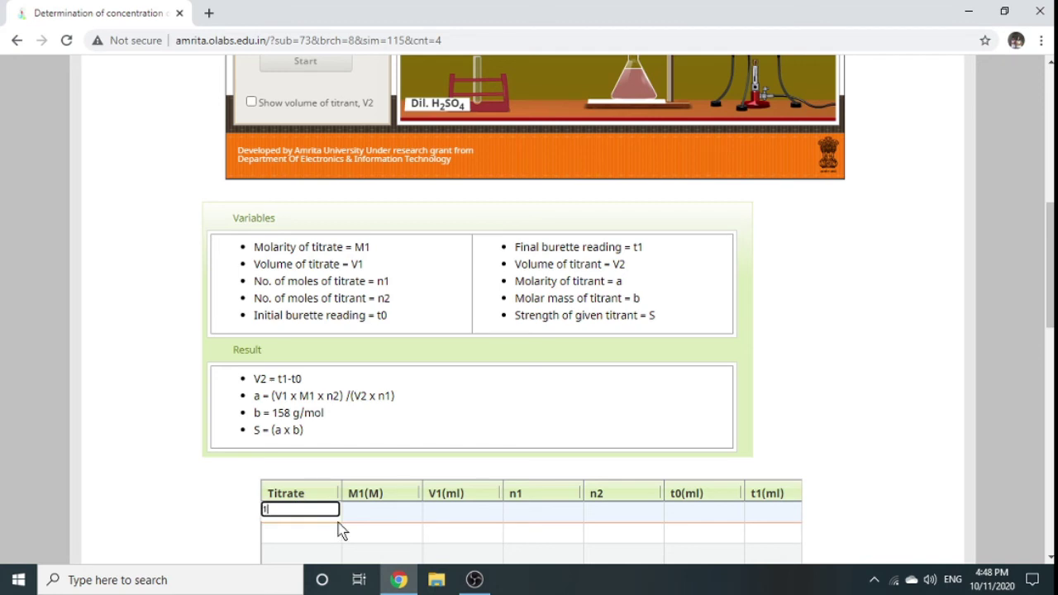
{"action": "scroll", "coordinate": [845, 386], "scroll_direction": "down", "scroll_amount": 2}
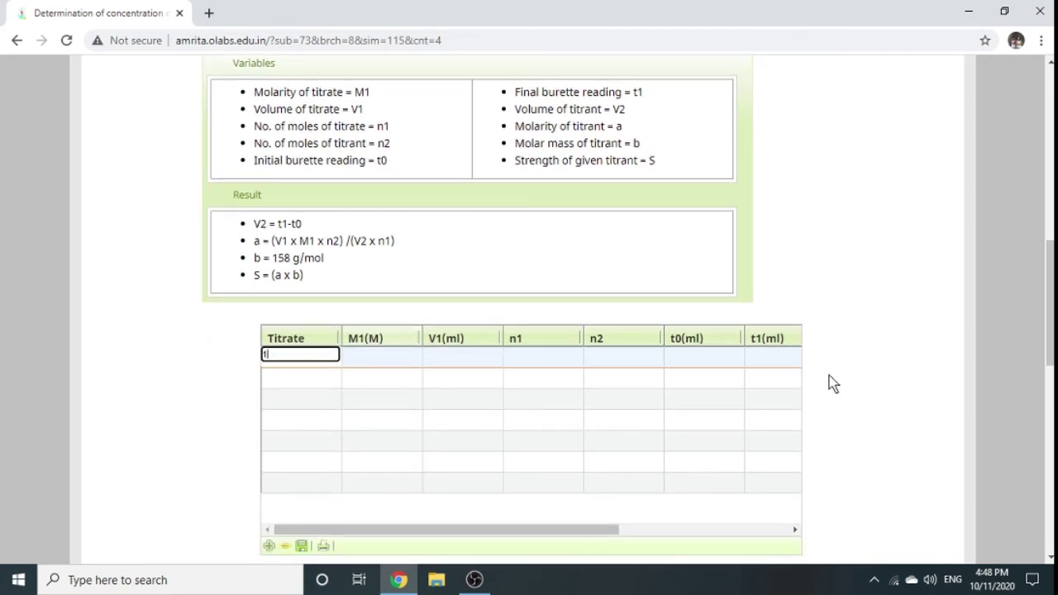
{"action": "scroll", "coordinate": [862, 379], "scroll_direction": "up", "scroll_amount": 1}
{"action": "scroll", "coordinate": [862, 379], "scroll_direction": "down", "scroll_amount": 1}
{"action": "left_click", "coordinate": [380, 356]}
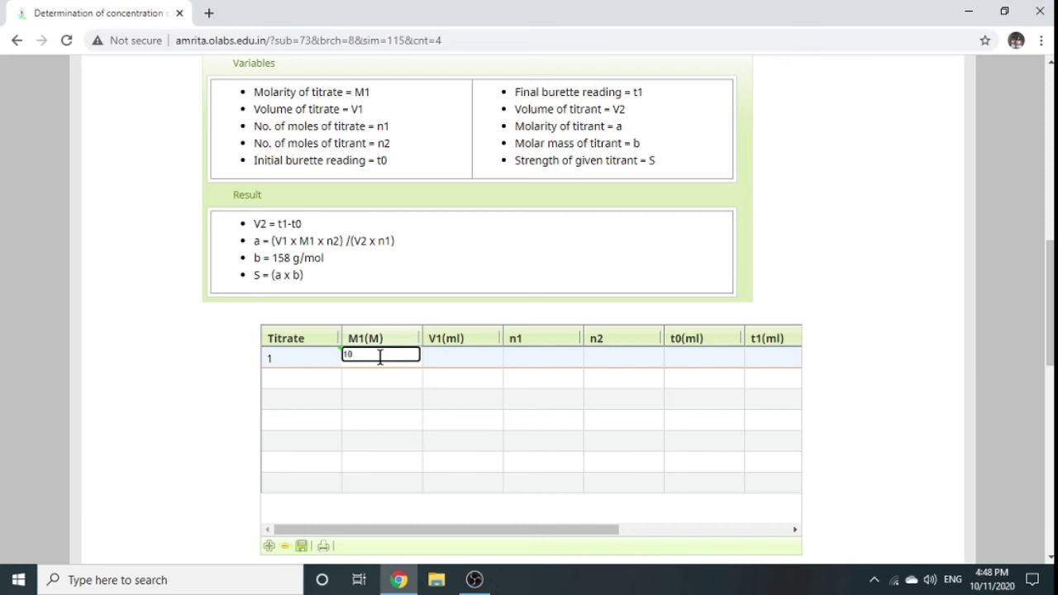
{"action": "left_click", "coordinate": [446, 355]}
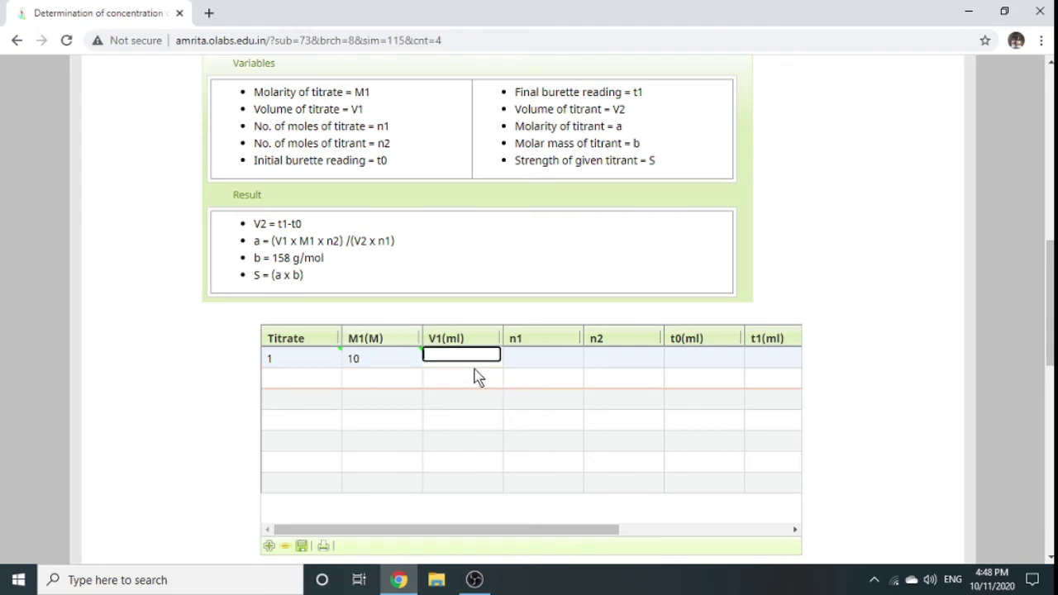
{"action": "type", "text": "20"}
Step: Record n1 as 10, n2 as 2 and the initial burette reading t0 as 0 ml in the first table row
{"action": "left_click", "coordinate": [538, 358]}
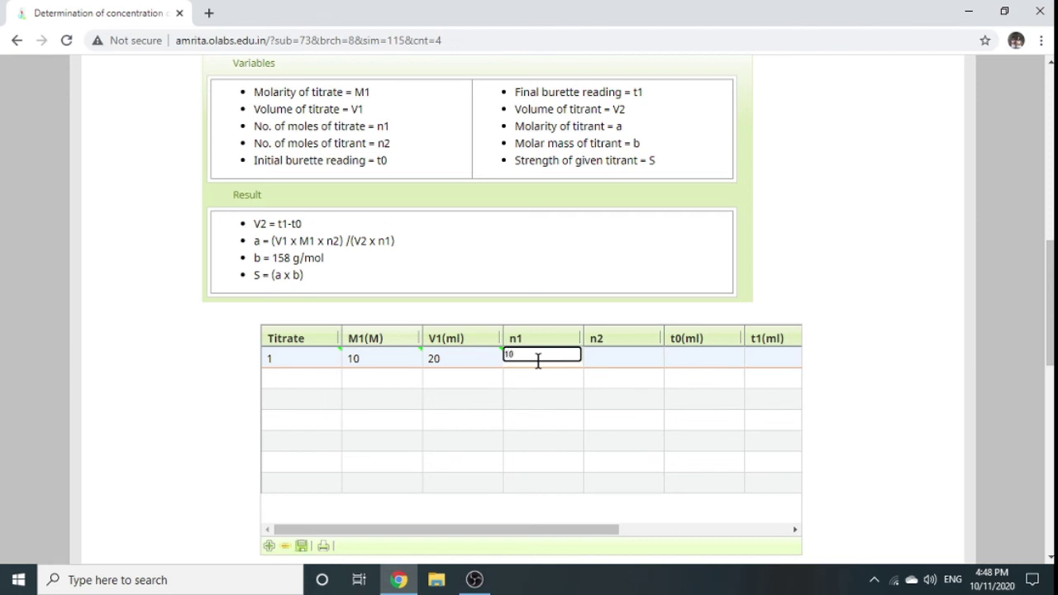
{"action": "left_click", "coordinate": [614, 357]}
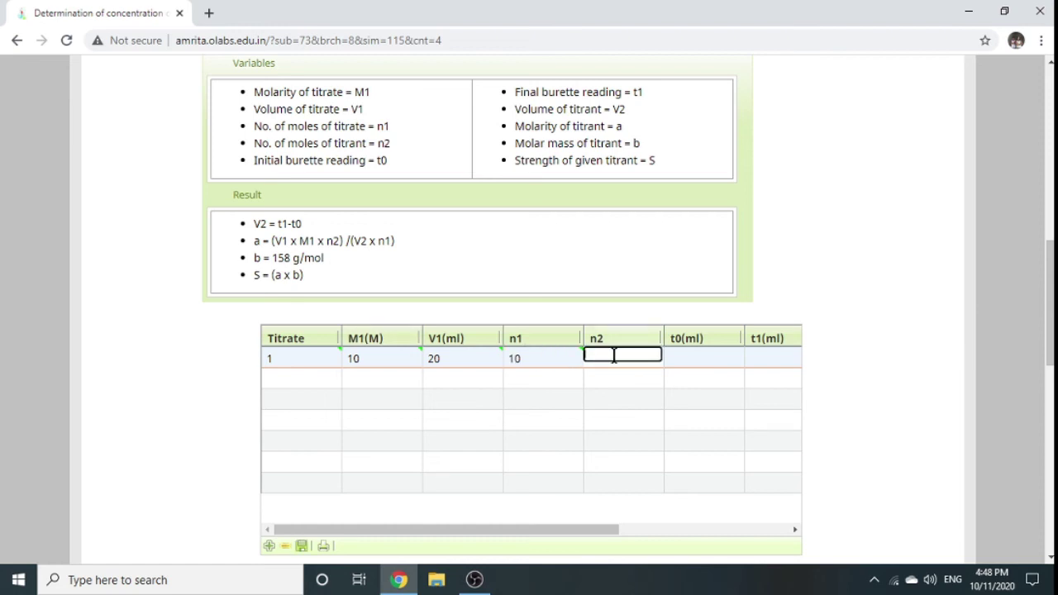
{"action": "type", "text": "2"}
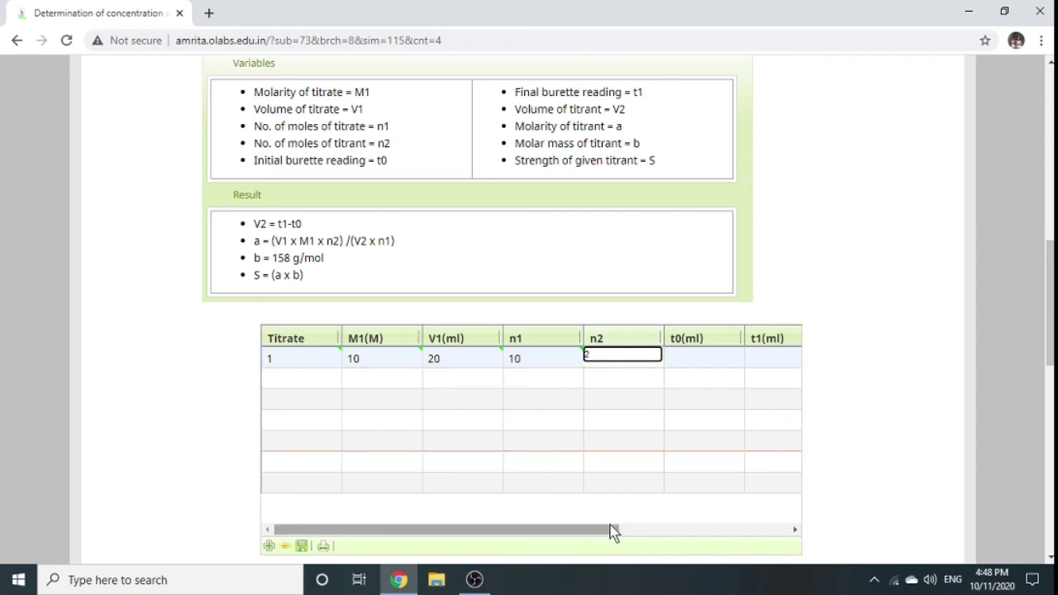
{"action": "left_click_drag", "start_coordinate": [603, 531], "coordinate": [722, 538]}
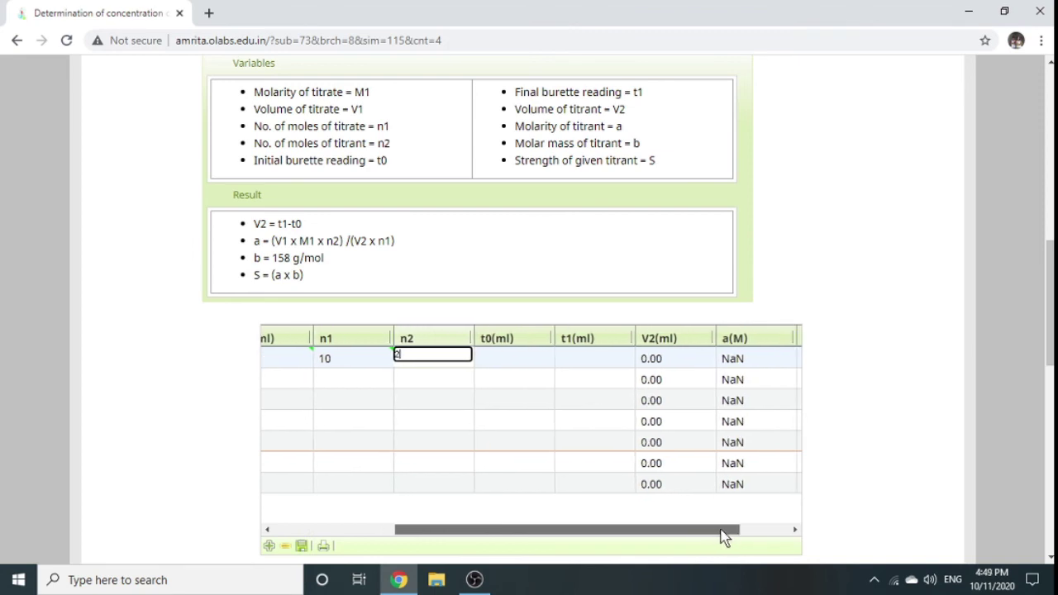
{"action": "left_click", "coordinate": [511, 352]}
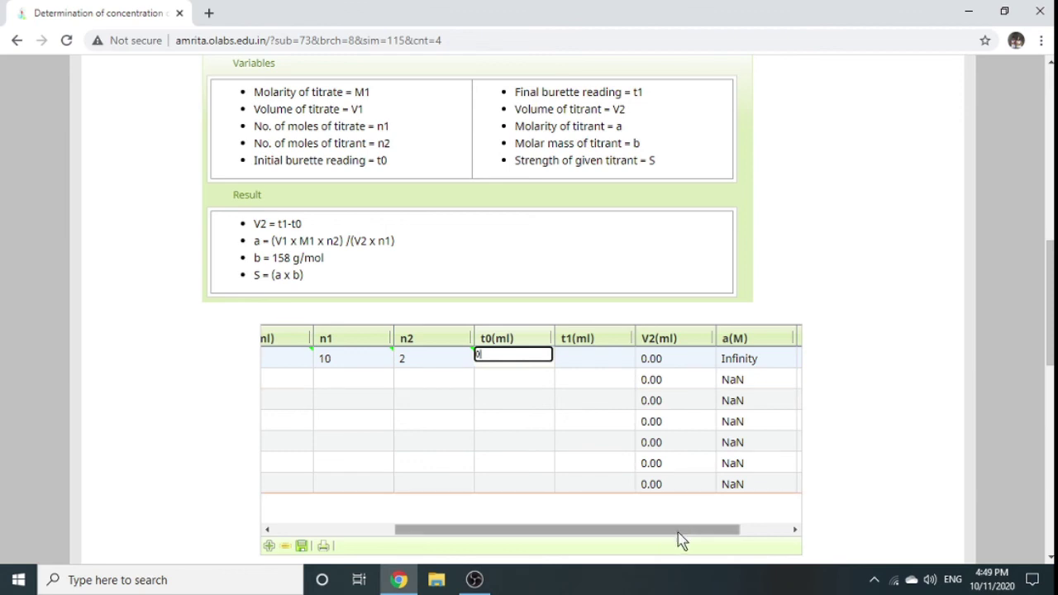
{"action": "left_click_drag", "start_coordinate": [681, 538], "coordinate": [729, 544]}
{"action": "type", "text": "0"}
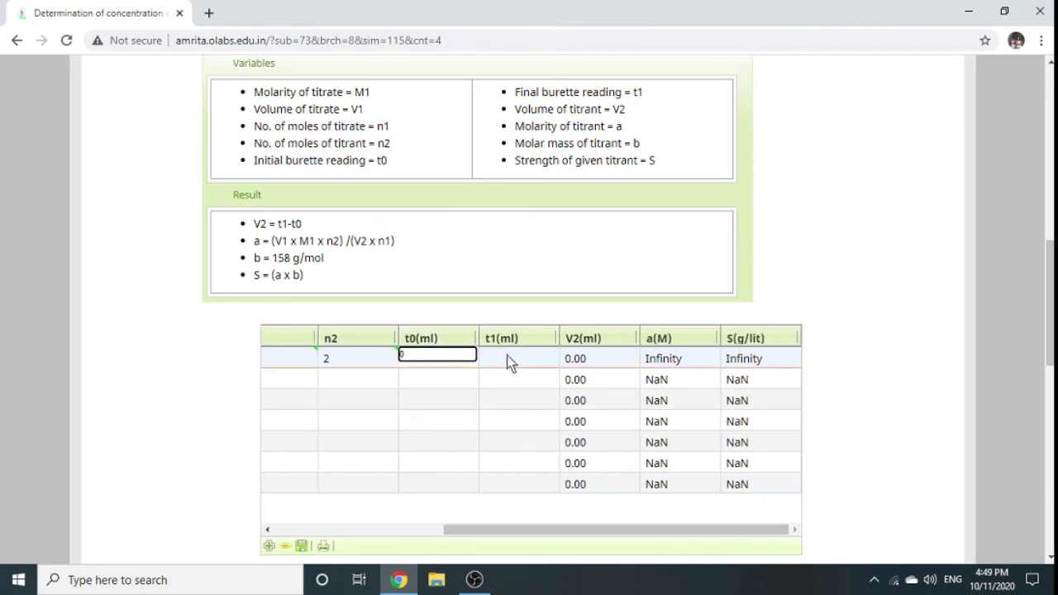
Step: Show the volume of titrant V2 in the simulator and record 40.1 ml as the final burette reading t1
{"action": "left_click", "coordinate": [507, 357]}
{"action": "scroll", "coordinate": [838, 300], "scroll_direction": "up", "scroll_amount": 5}
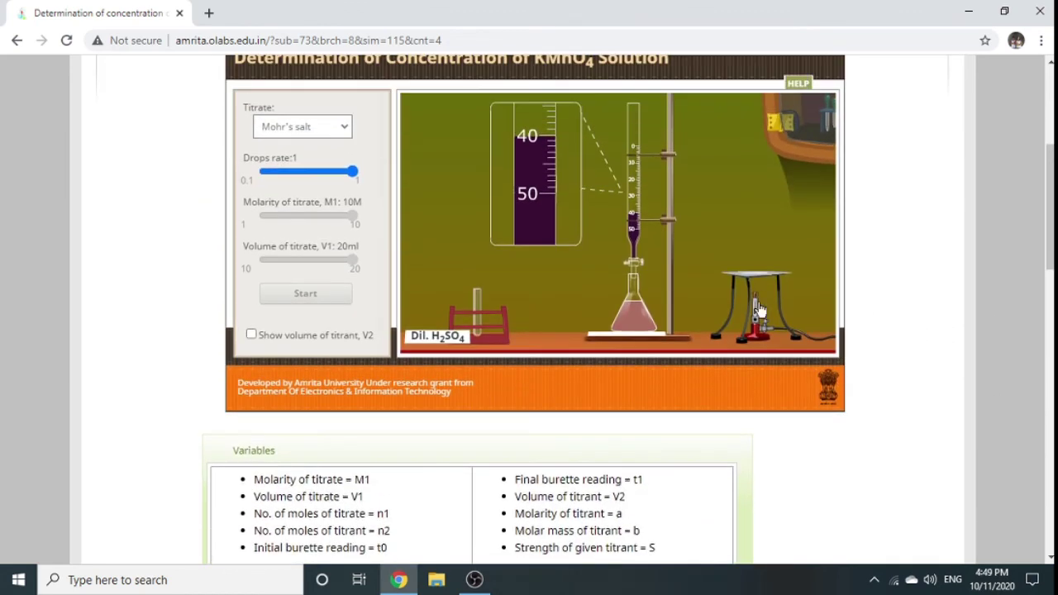
{"action": "left_click", "coordinate": [251, 335]}
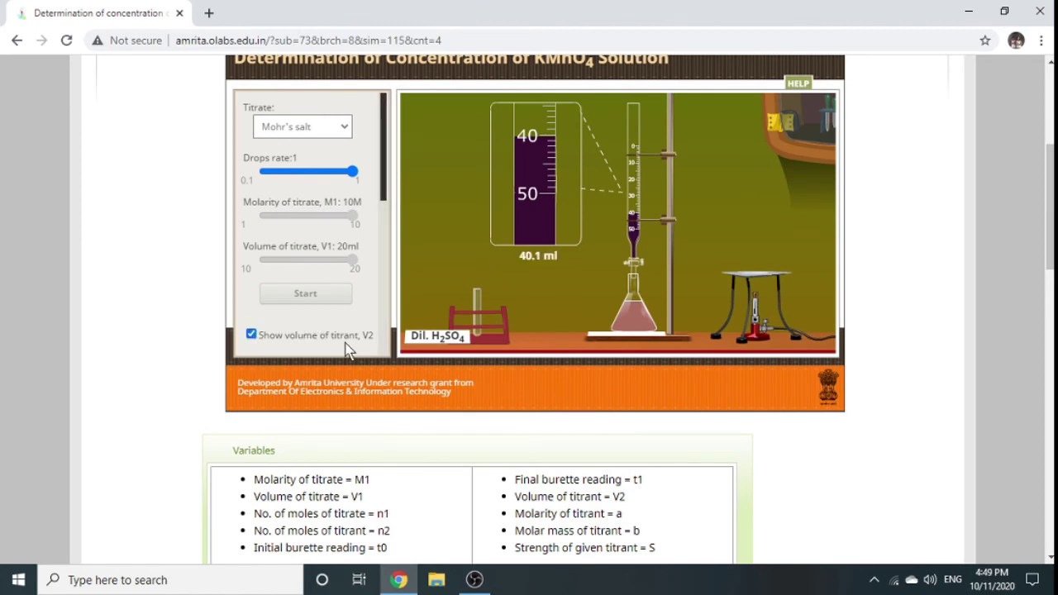
{"action": "scroll", "coordinate": [823, 426], "scroll_direction": "down", "scroll_amount": 3}
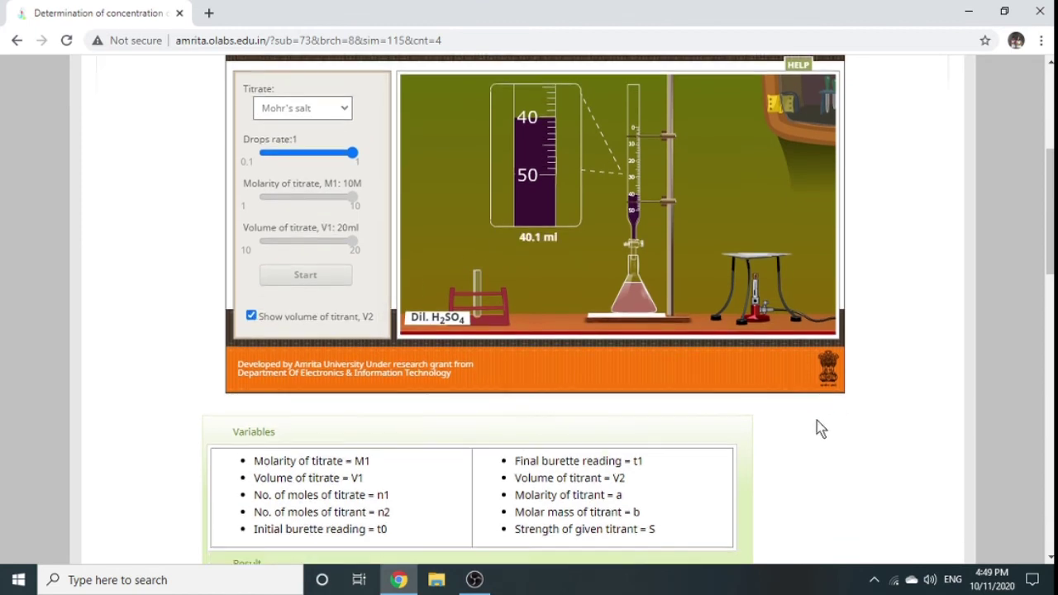
{"action": "scroll", "coordinate": [817, 417], "scroll_direction": "down", "scroll_amount": 2}
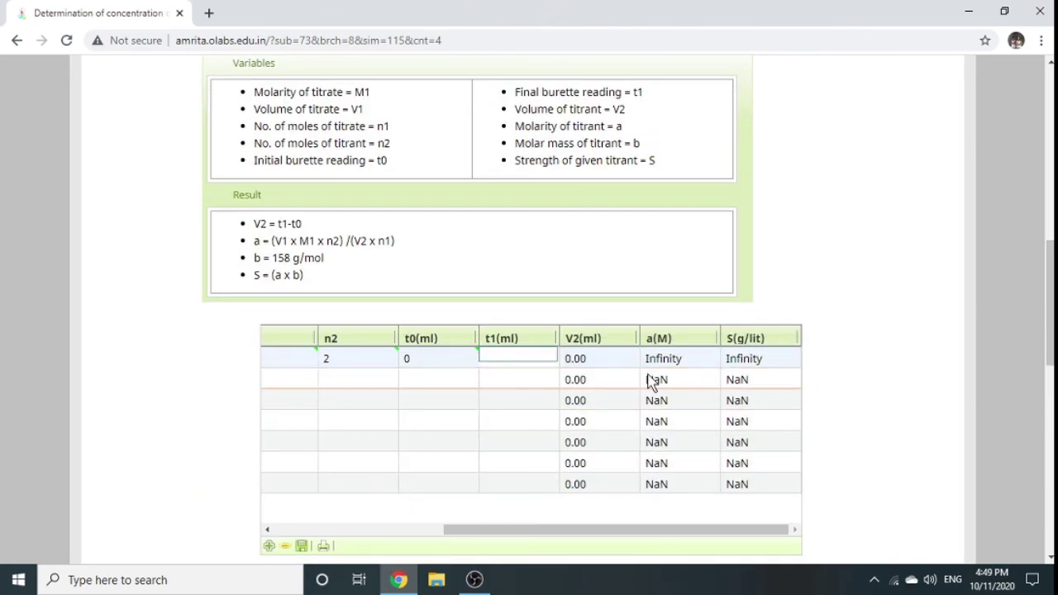
{"action": "left_click", "coordinate": [497, 357]}
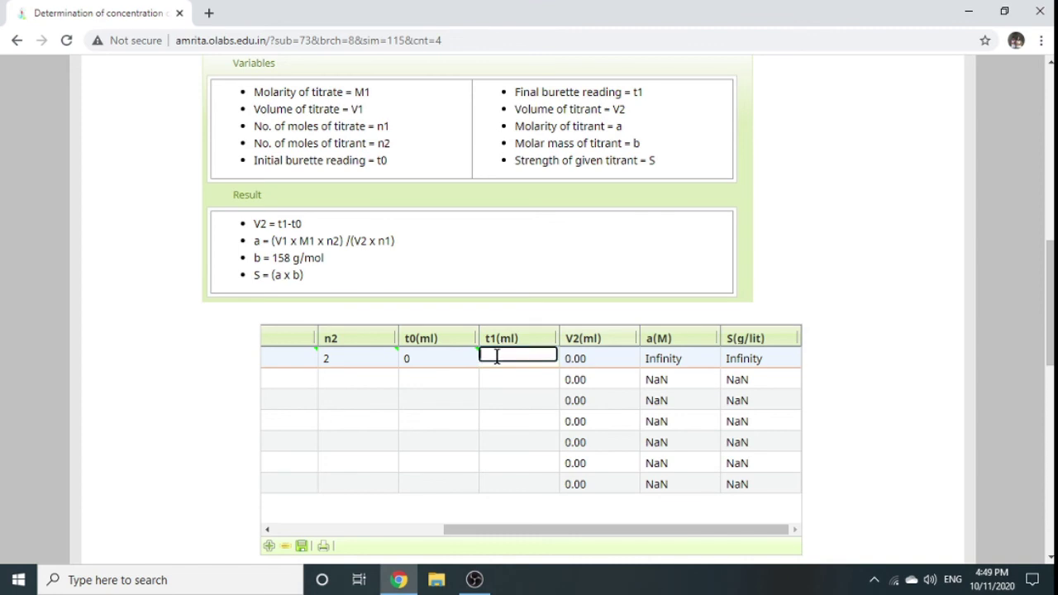
{"action": "type", "text": "40.1"}
{"action": "left_click", "coordinate": [583, 378]}
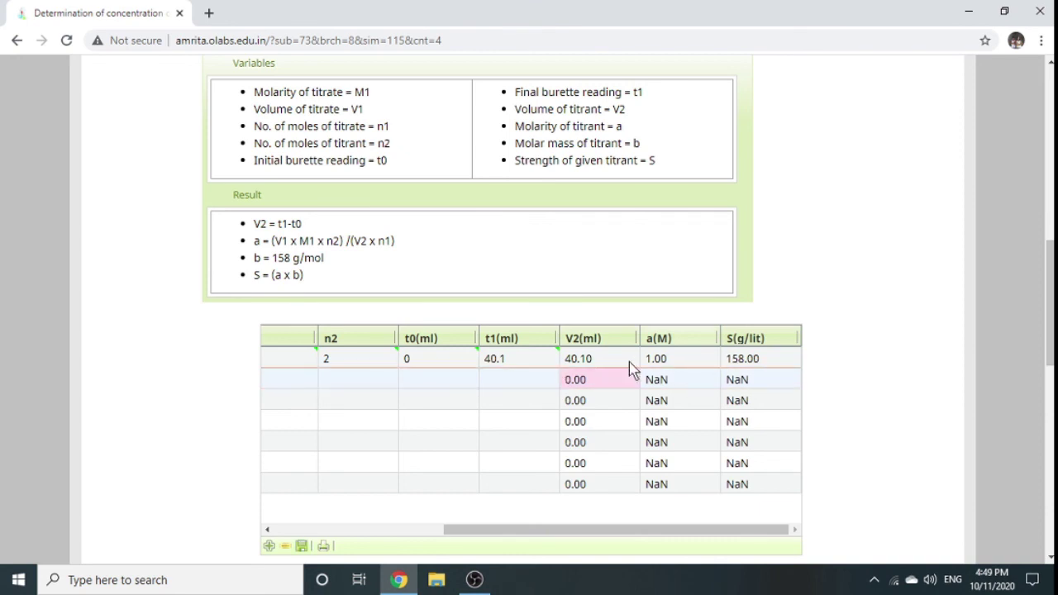
Step: Enter 10 moles of titrate (n1) and 2 moles of titrant (n2) in the simulator's result fields
{"action": "left_click_drag", "start_coordinate": [626, 536], "coordinate": [395, 548]}
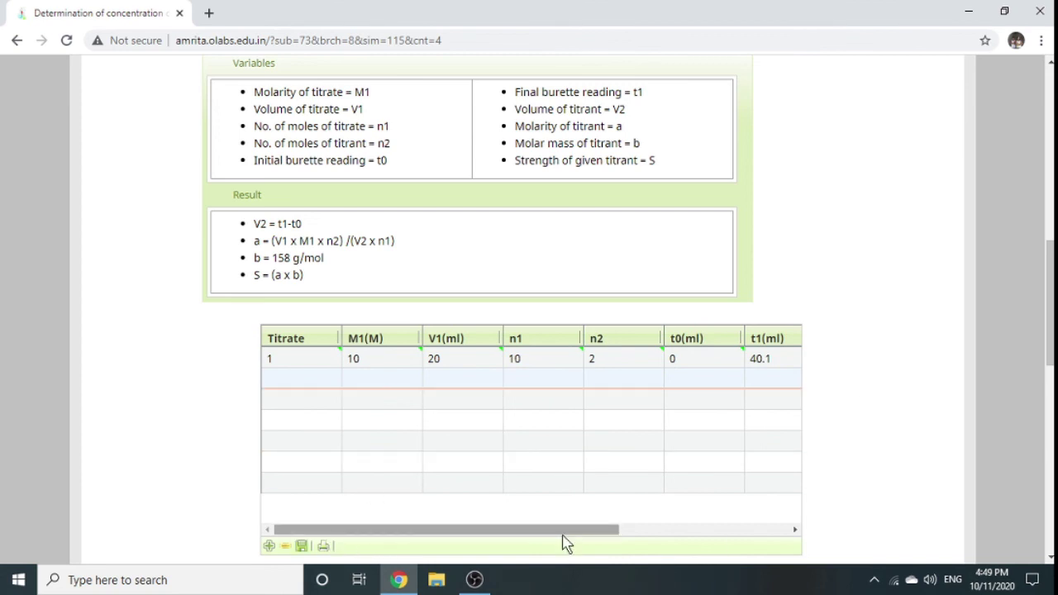
{"action": "left_click_drag", "start_coordinate": [562, 538], "coordinate": [496, 538]}
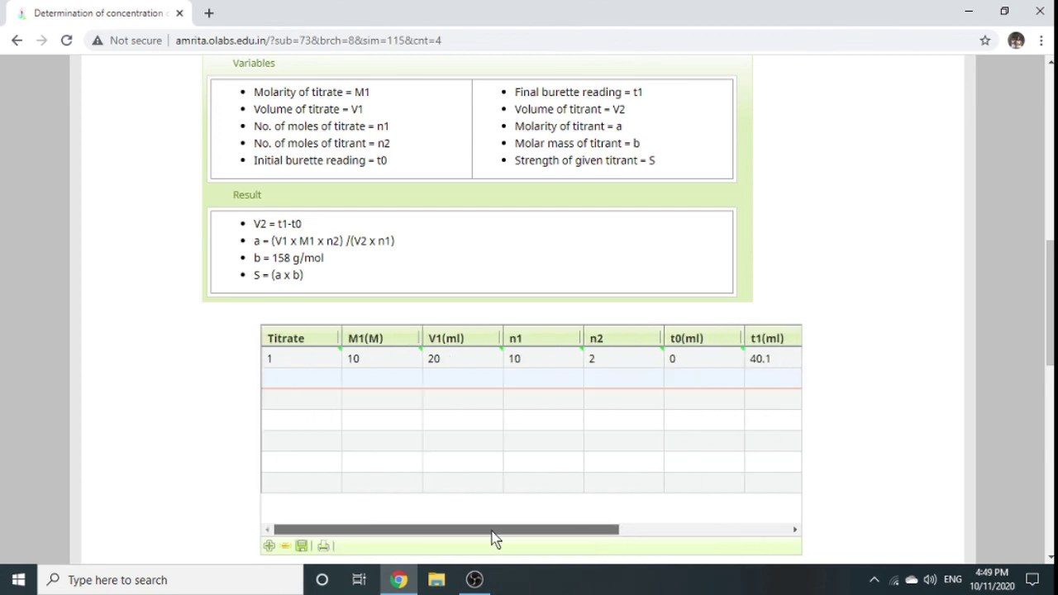
{"action": "scroll", "coordinate": [426, 467], "scroll_direction": "up", "scroll_amount": 5}
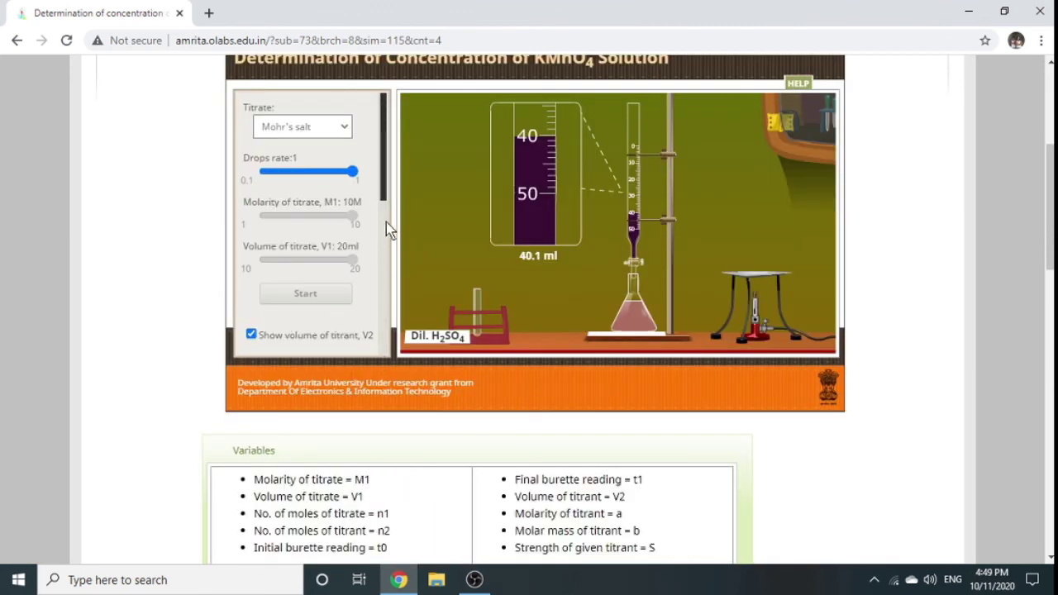
{"action": "left_click_drag", "start_coordinate": [384, 184], "coordinate": [381, 264]}
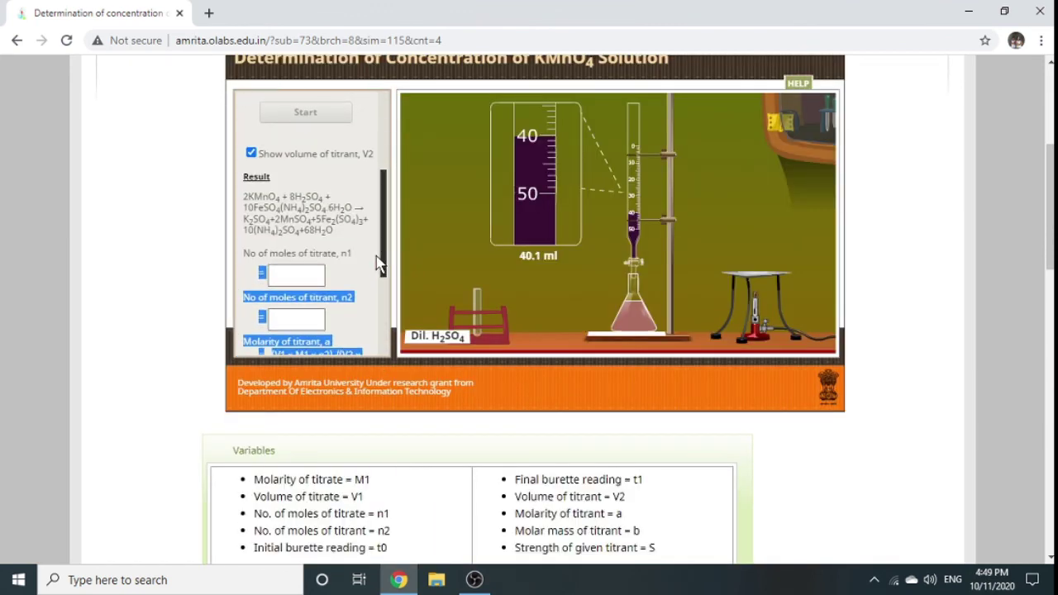
{"action": "left_click", "coordinate": [310, 277]}
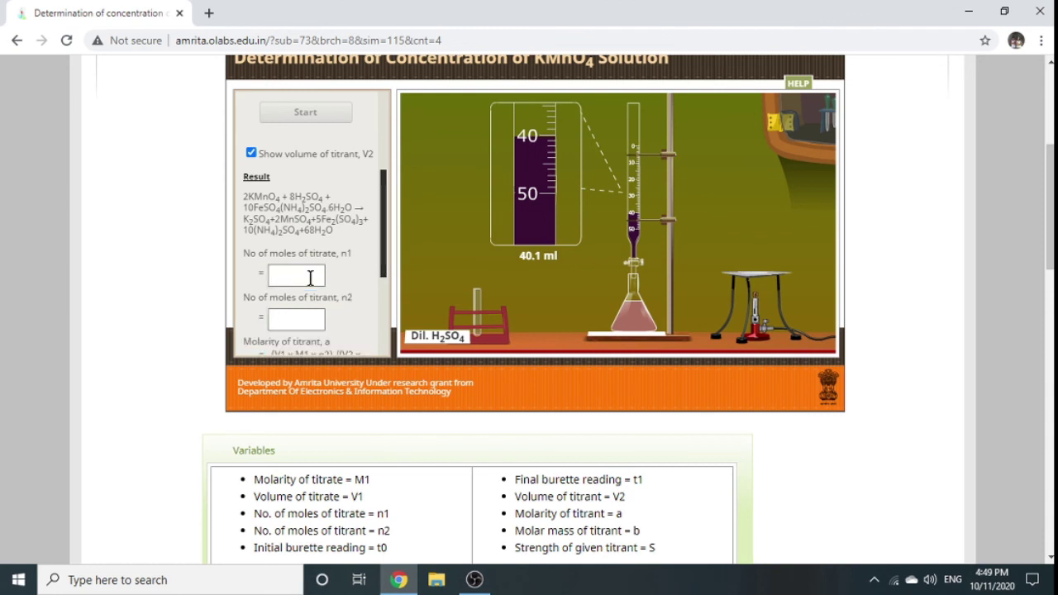
{"action": "type", "text": "10"}
{"action": "key", "text": "BackSpace"}
{"action": "type", "text": "0"}
{"action": "left_click", "coordinate": [302, 319]}
{"action": "type", "text": "2"}
Step: Enter 1 M as the molarity of the titrant in the simulator's results
{"action": "left_click_drag", "start_coordinate": [386, 272], "coordinate": [291, 296]}
{"action": "left_click", "coordinate": [297, 278]}
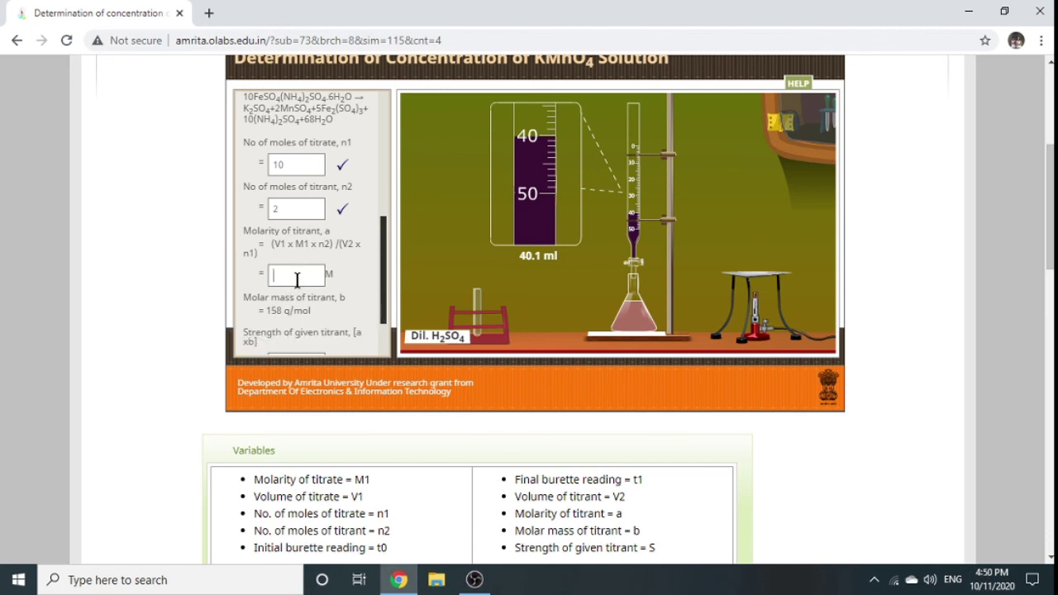
{"action": "type", "text": "1"}
Step: Try 1 g/lit as the strength of the given titrant in the simulator's results
{"action": "left_click_drag", "start_coordinate": [384, 266], "coordinate": [376, 336]}
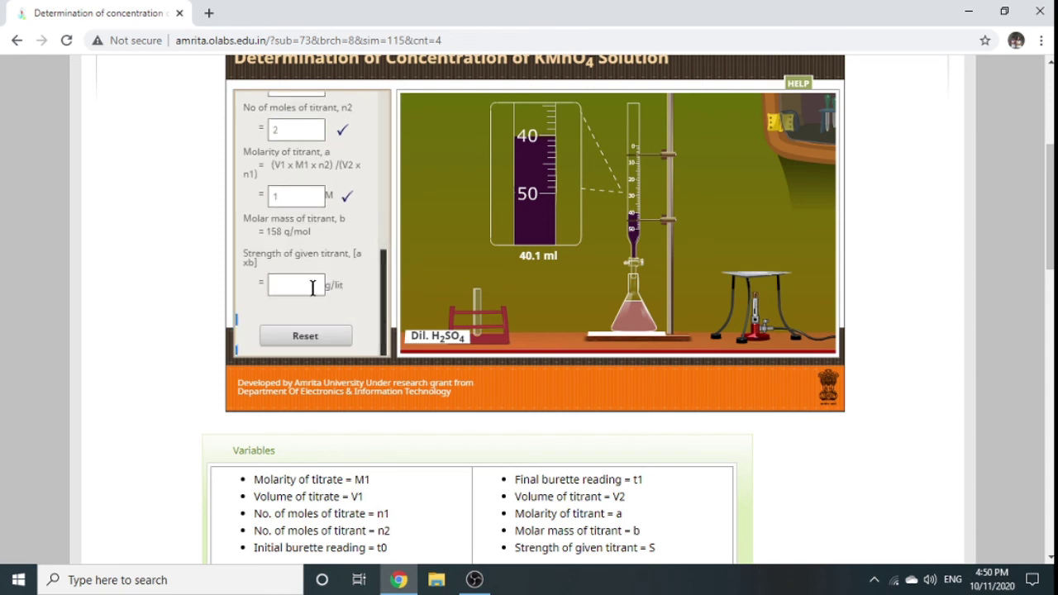
{"action": "left_click", "coordinate": [288, 289]}
{"action": "type", "text": "1"}
{"action": "key", "text": "Return"}
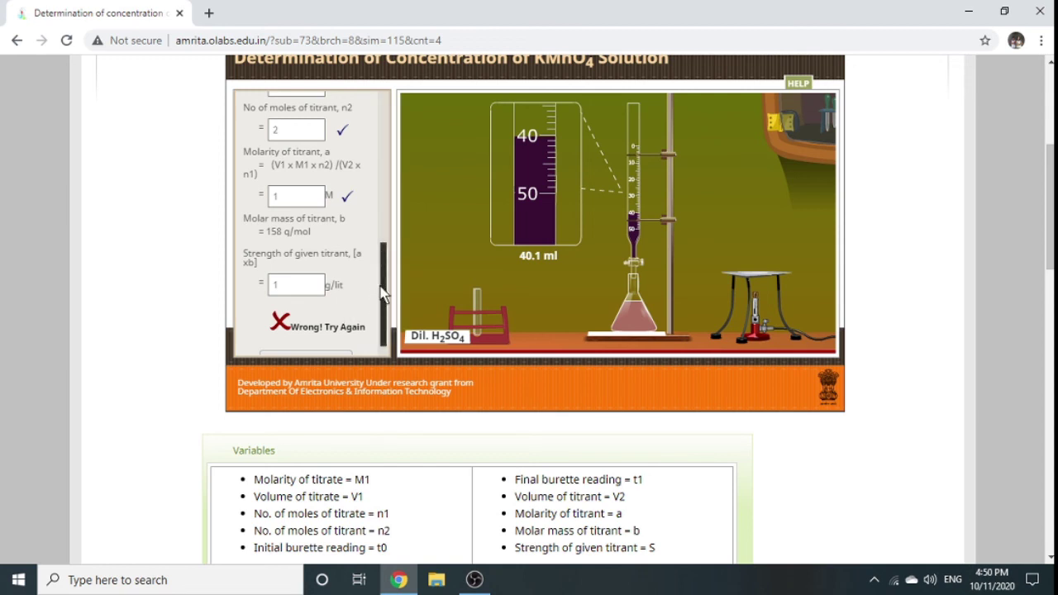
Step: Reset the titration simulation to its initial settings
{"action": "scroll", "coordinate": [380, 343], "scroll_direction": "down", "scroll_amount": 1}
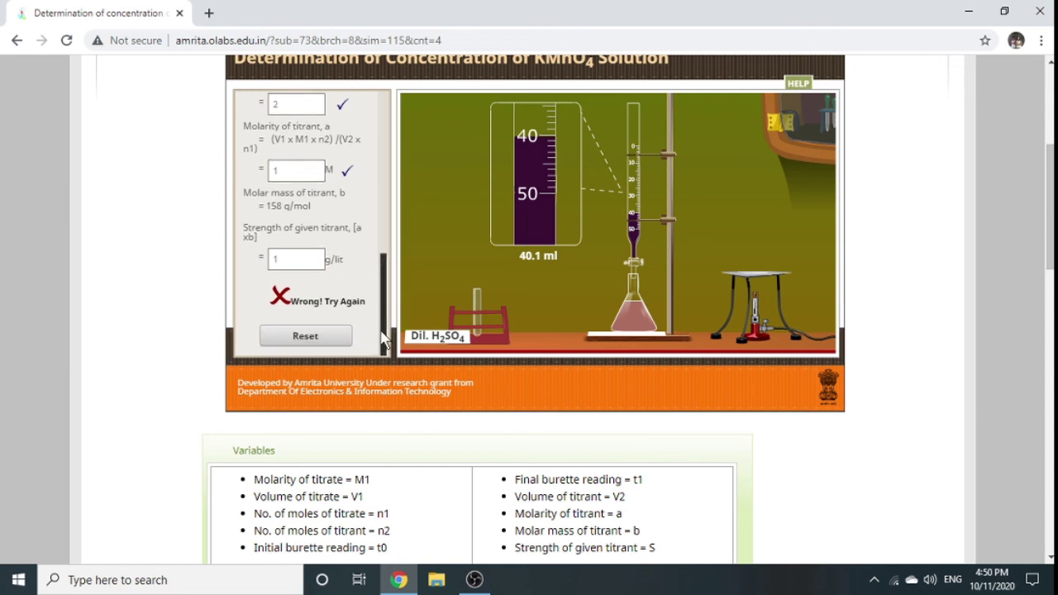
{"action": "left_click", "coordinate": [305, 336]}
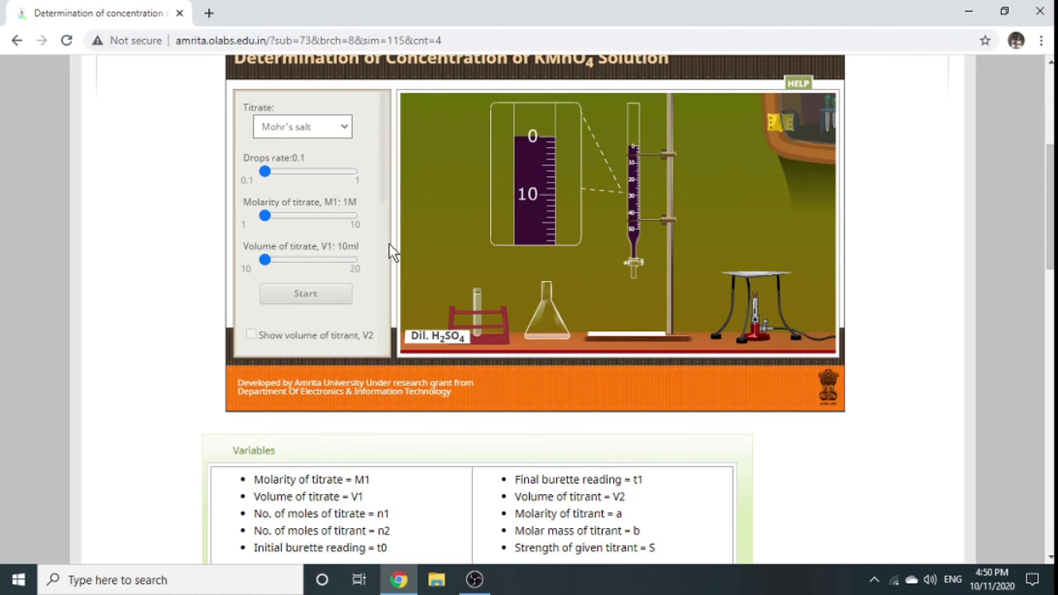
{"action": "scroll", "coordinate": [373, 224], "scroll_direction": "down", "scroll_amount": 5}
{"action": "scroll", "coordinate": [375, 217], "scroll_direction": "up", "scroll_amount": 10}
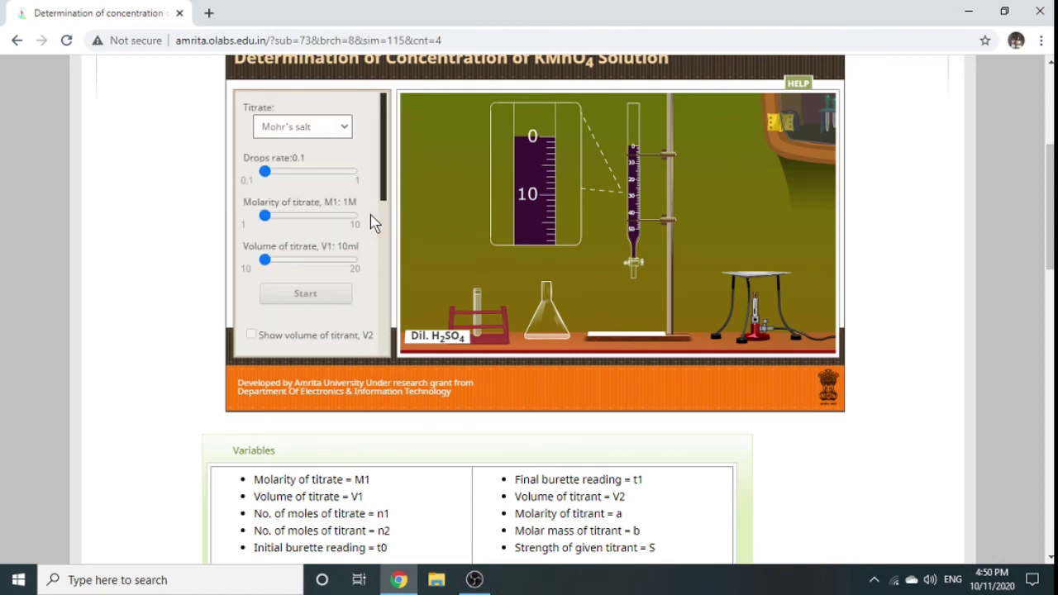